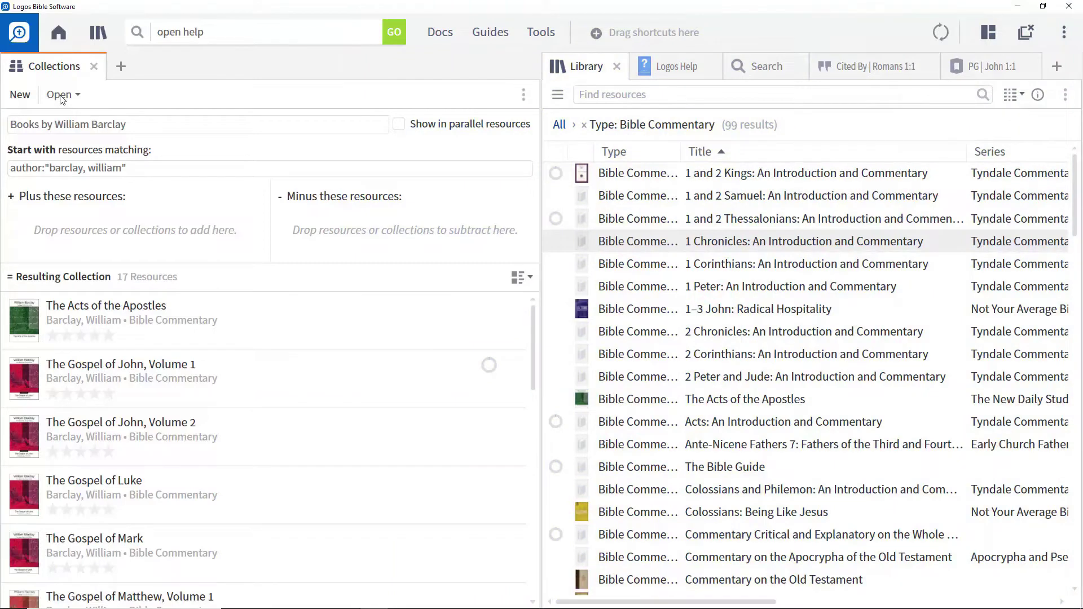
Load another saved collection and enter the rule t:matthew.
{"action": "left_click", "coordinate": [62, 97]}
{"action": "left_click", "coordinate": [83, 243]}
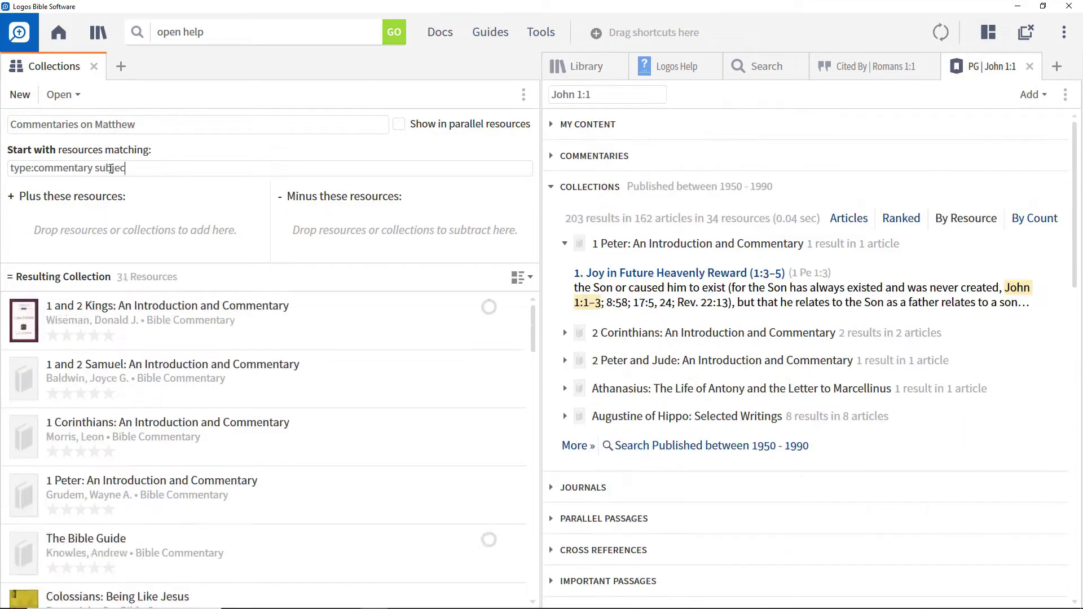
{"action": "type", "text": "t:matthe"}
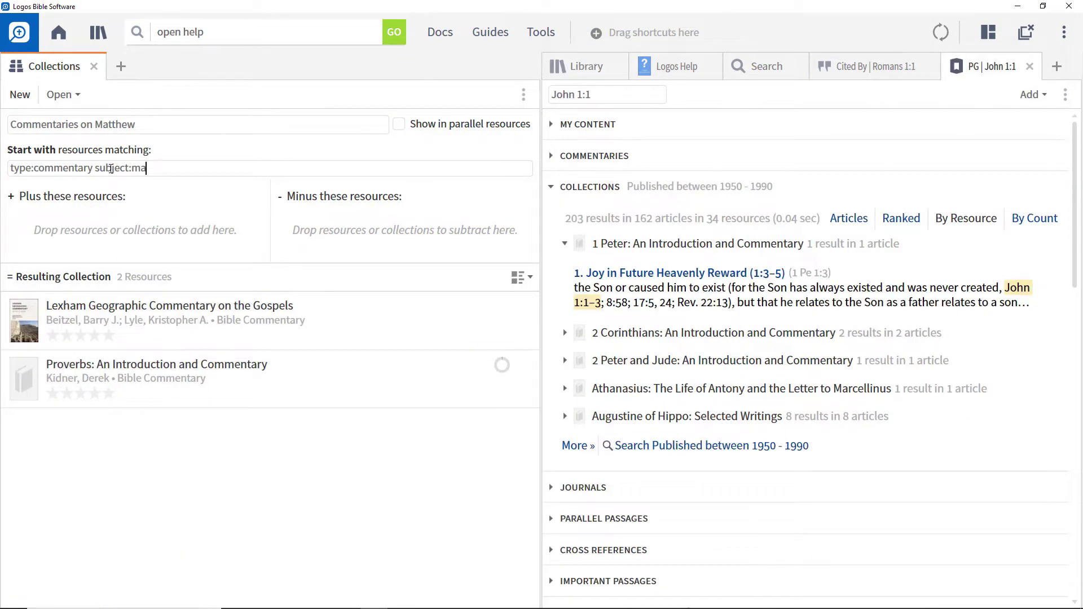
{"action": "type", "text": "w"}
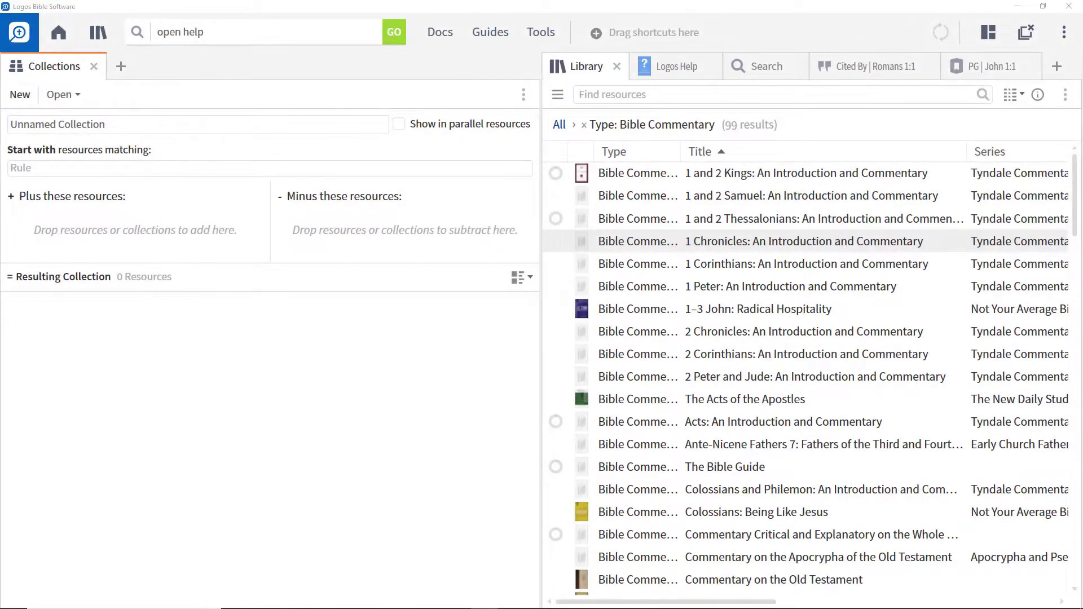
Load the Commentaries on Romans, Books by William Barclay and Published between 1950 - 1990 collections.
{"action": "left_click", "coordinate": [86, 119]}
{"action": "left_click", "coordinate": [84, 186]}
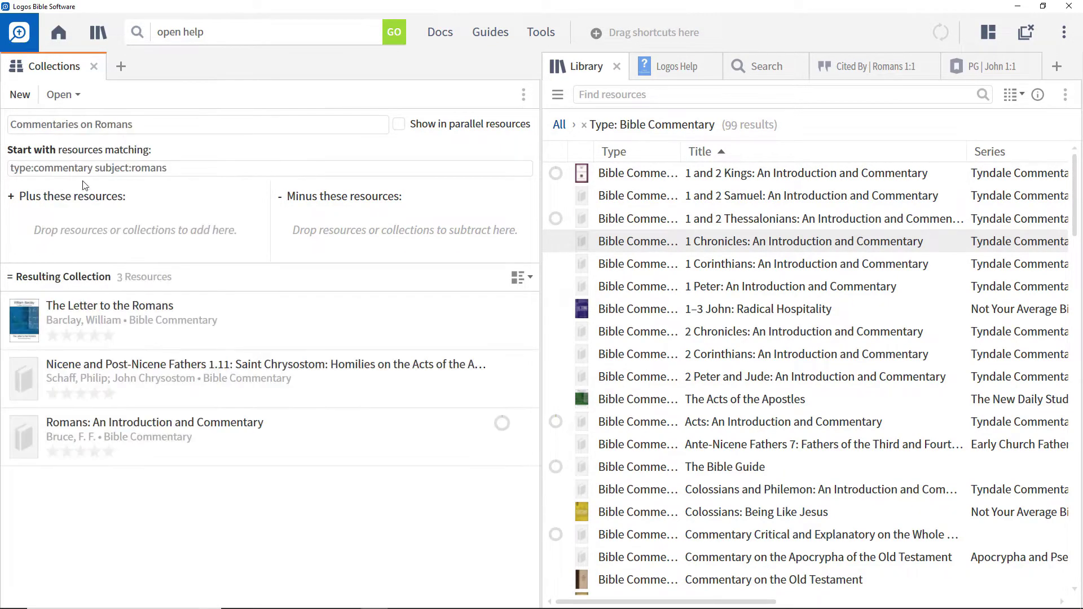
{"action": "left_click", "coordinate": [55, 100]}
{"action": "left_click", "coordinate": [70, 138]}
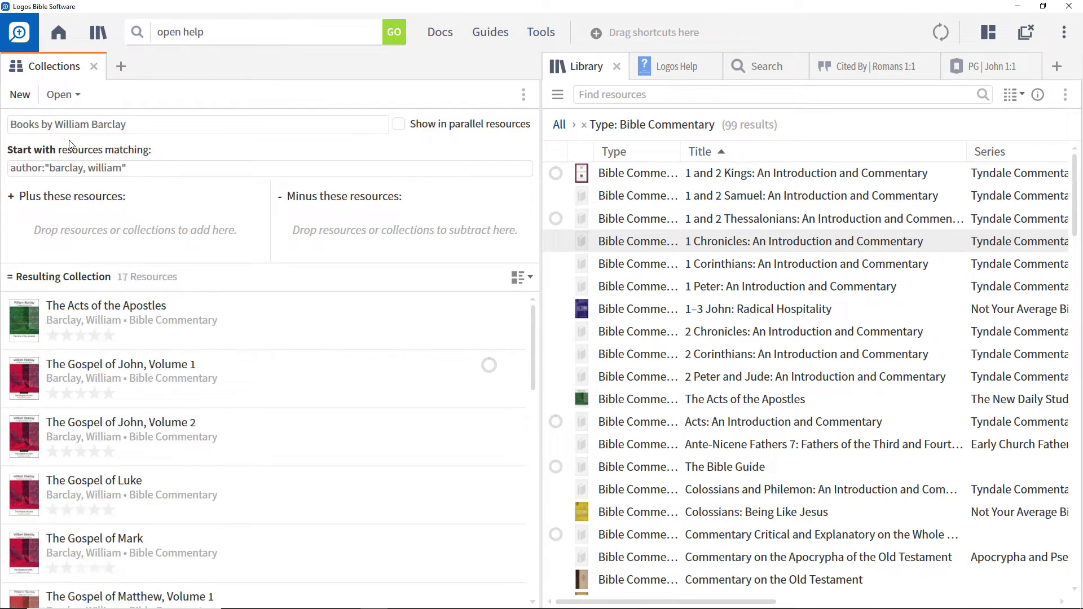
{"action": "left_click", "coordinate": [61, 97]}
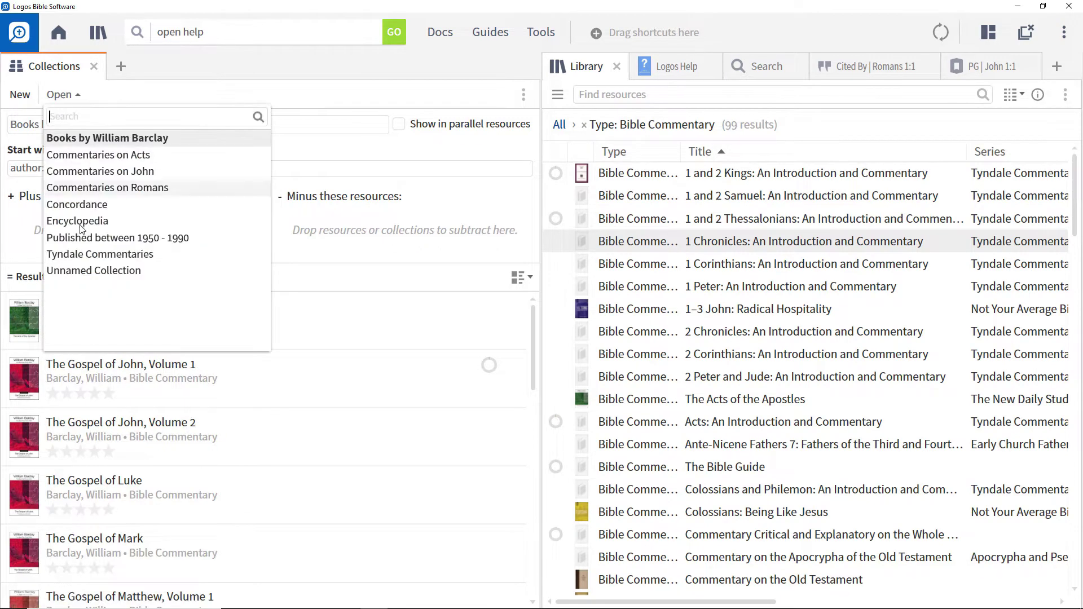
{"action": "left_click", "coordinate": [82, 239]}
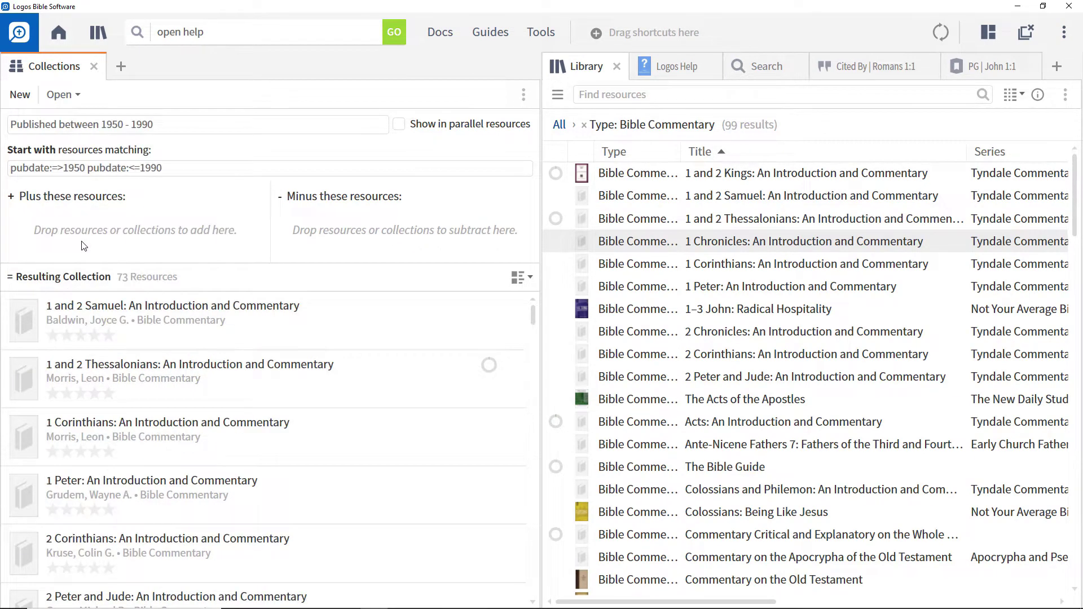
Close Collections and review the collection-scoped search, Romans 1:1 citations and John 1:1 Passage Guide.
{"action": "left_click", "coordinate": [94, 67]}
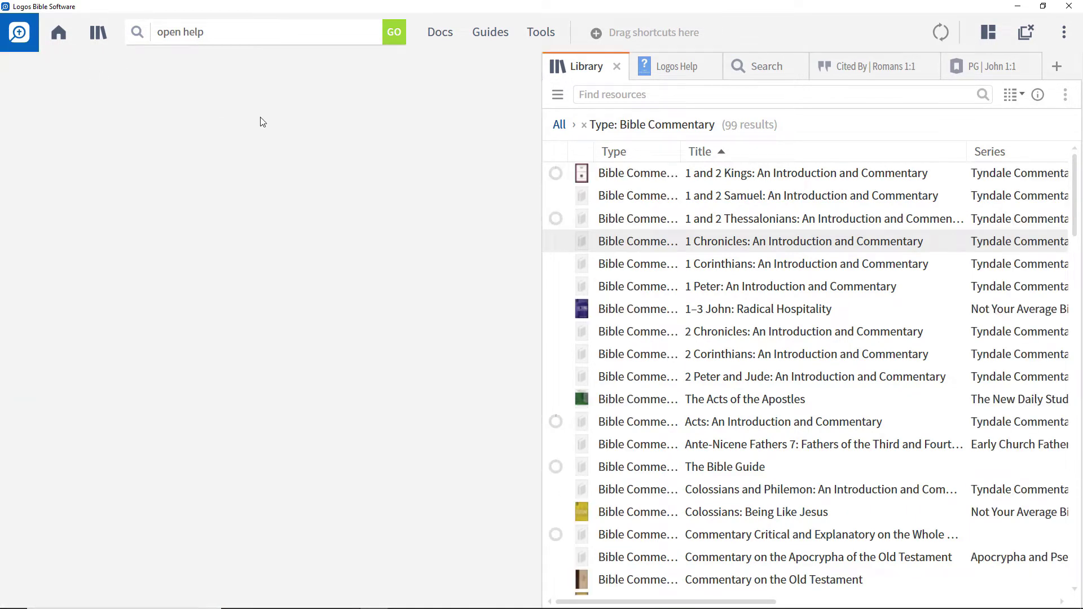
{"action": "left_click", "coordinate": [765, 68]}
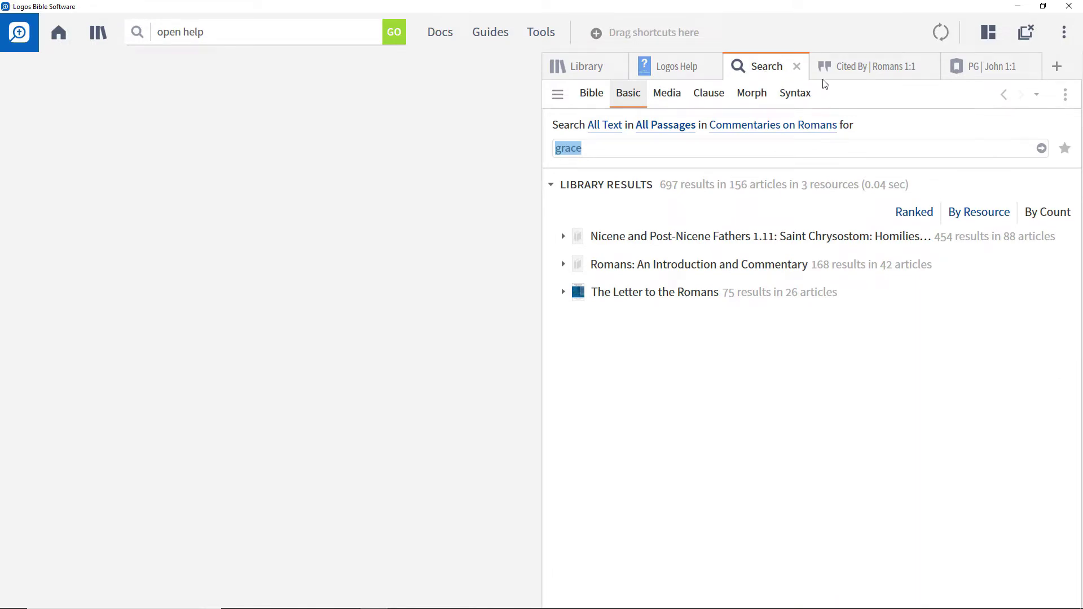
{"action": "left_click", "coordinate": [849, 70]}
{"action": "scroll", "coordinate": [752, 253], "scroll_direction": "down", "scroll_amount": 3}
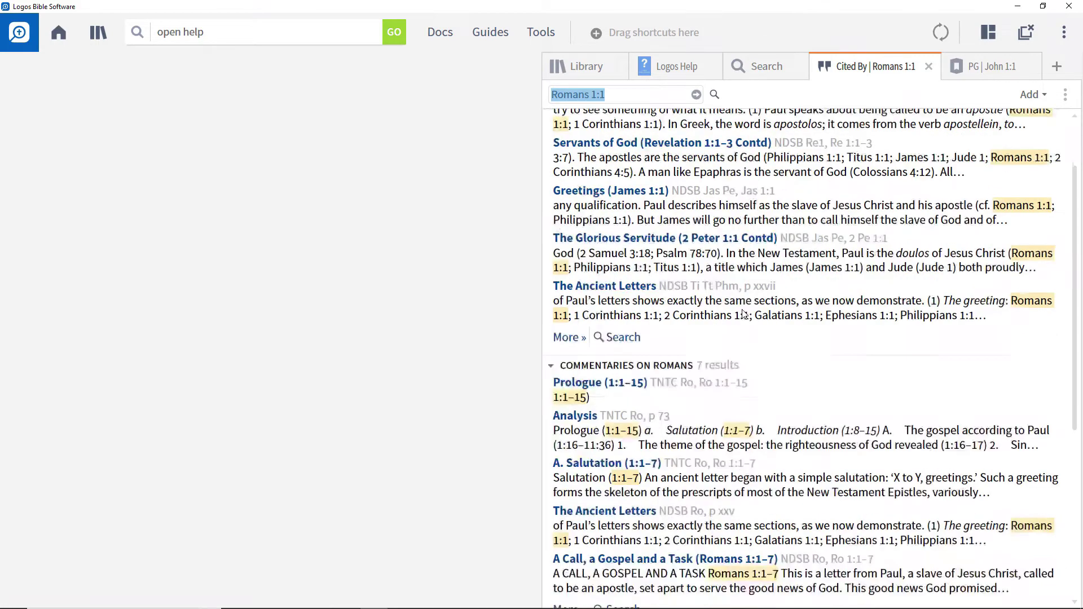
{"action": "left_click", "coordinate": [991, 67]}
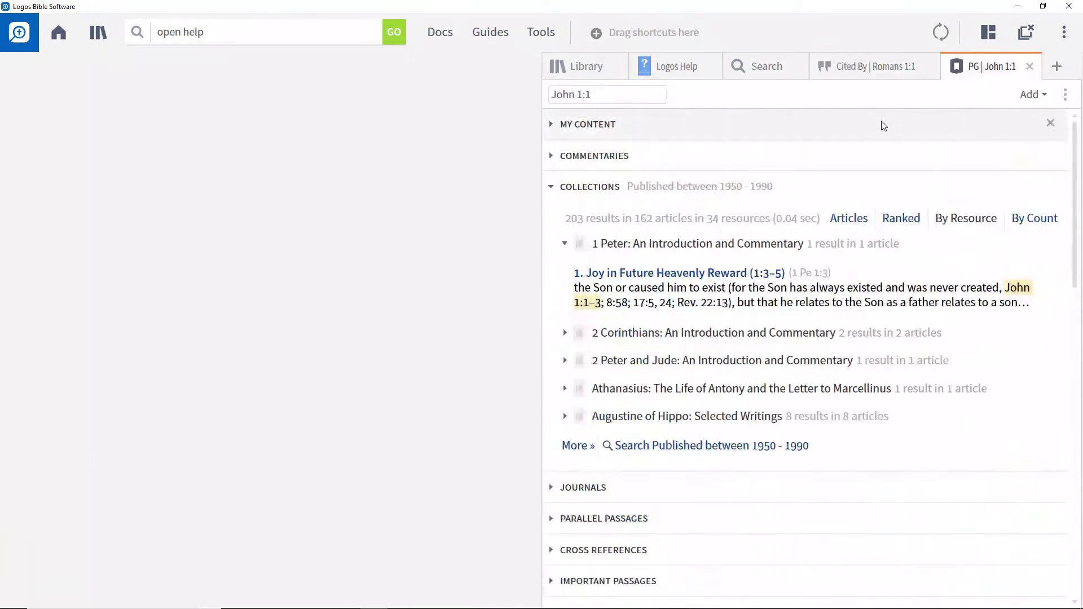
{"action": "left_click", "coordinate": [548, 39]}
Reopen Collections through the 'coll' tool search and load the Encyclopedia collection.
{"action": "type", "text": "coll"}
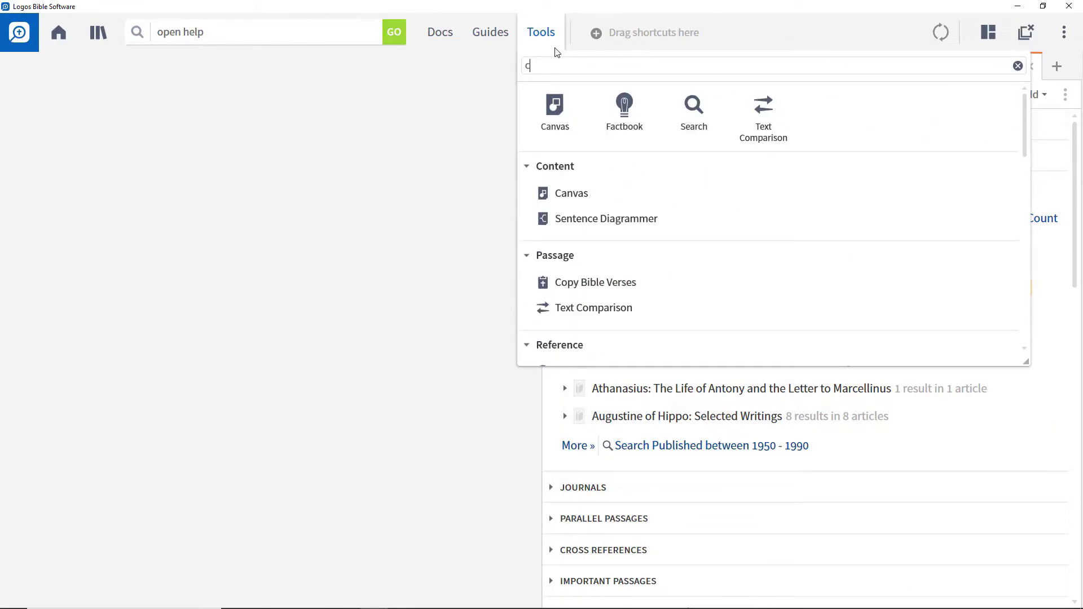
{"action": "left_click", "coordinate": [576, 124]}
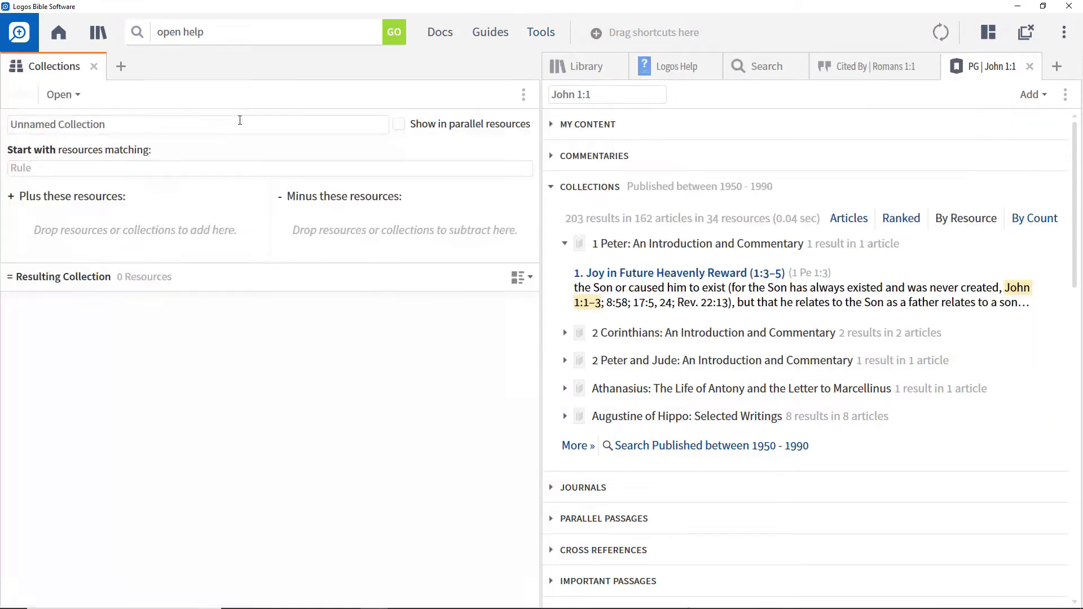
{"action": "left_click", "coordinate": [64, 94]}
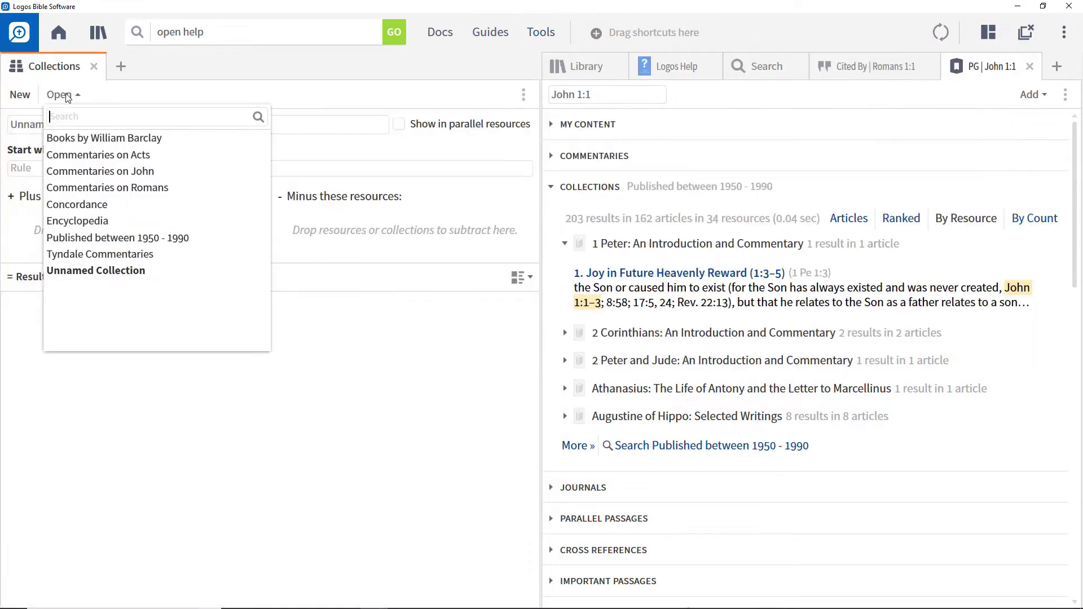
{"action": "left_click", "coordinate": [77, 221]}
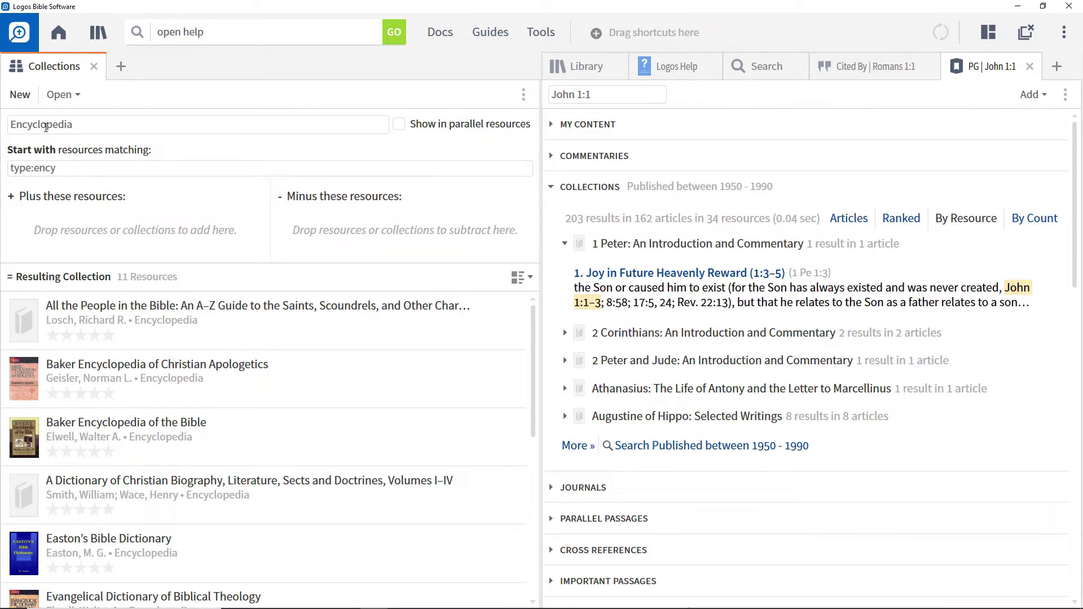
Create a new collection named 'Commentaries on Matthew'.
{"action": "left_click", "coordinate": [20, 94]}
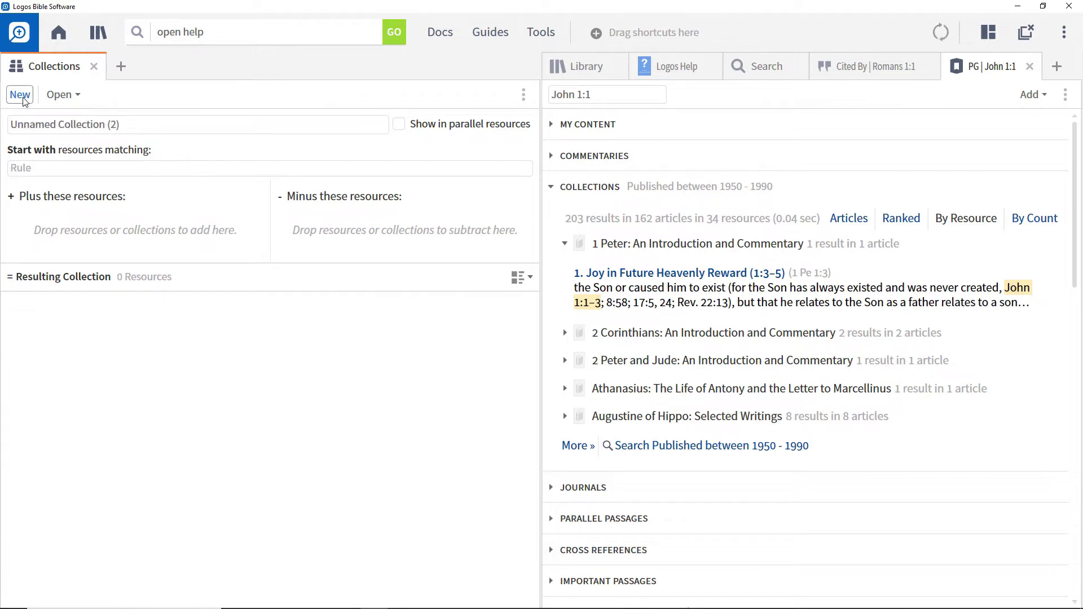
{"action": "left_click", "coordinate": [149, 127]}
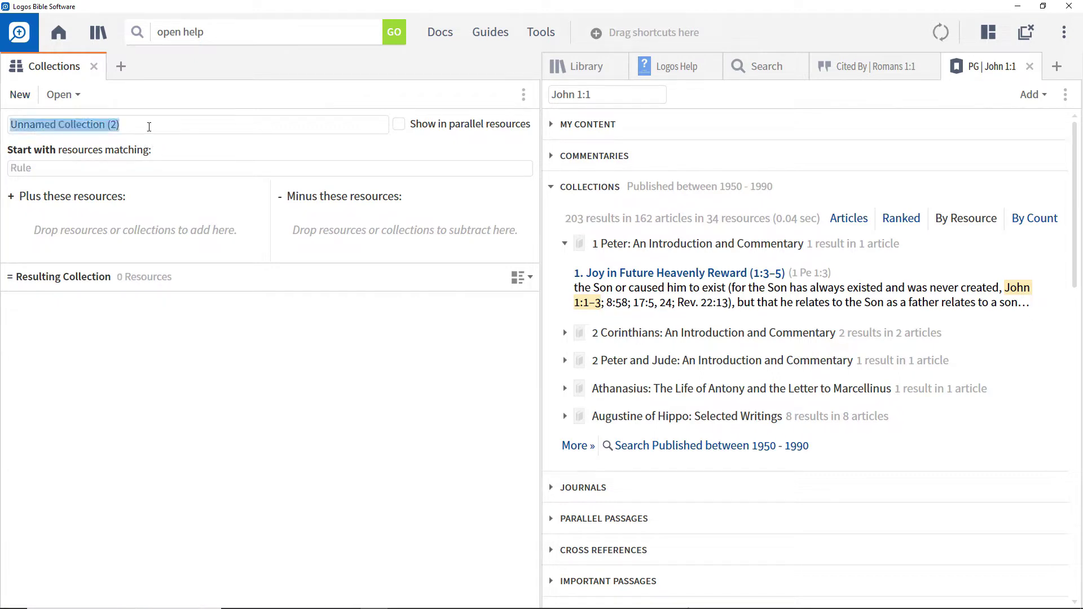
{"action": "type", "text": "C"}
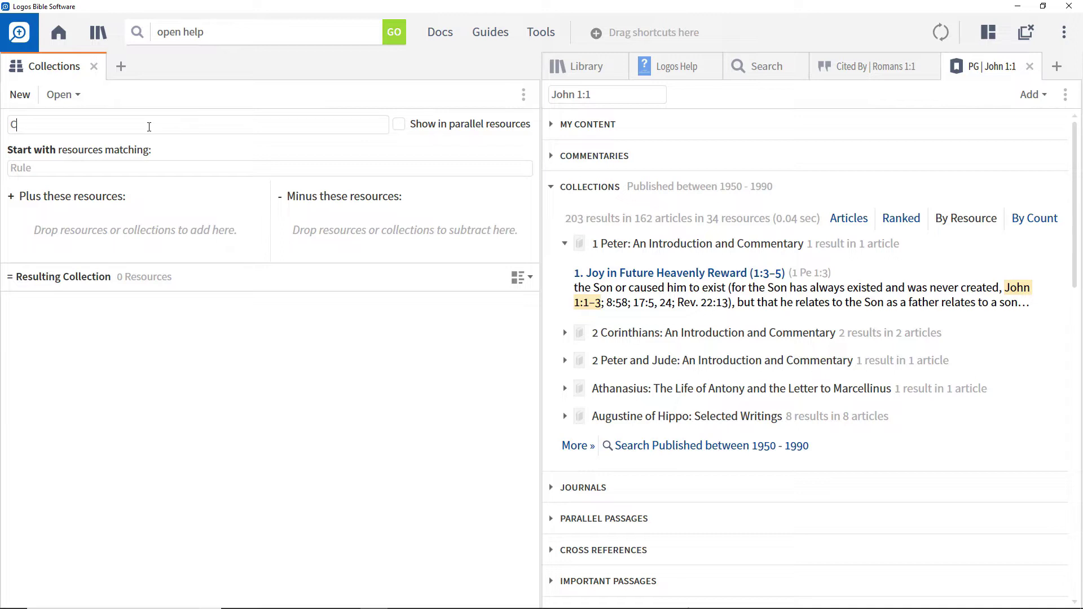
{"action": "type", "text": "ommentaries on Matthew"}
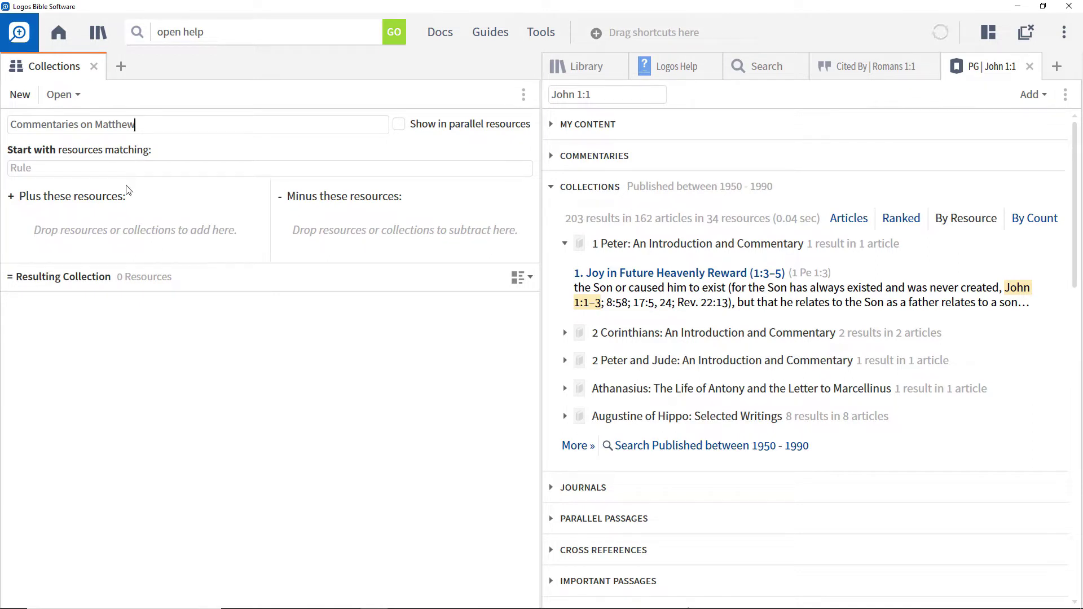
Set its matching rule to type:commentary subject:matthew and view the Library Filter Fields help.
{"action": "left_click", "coordinate": [115, 169]}
{"action": "type", "text": "type:commentary"}
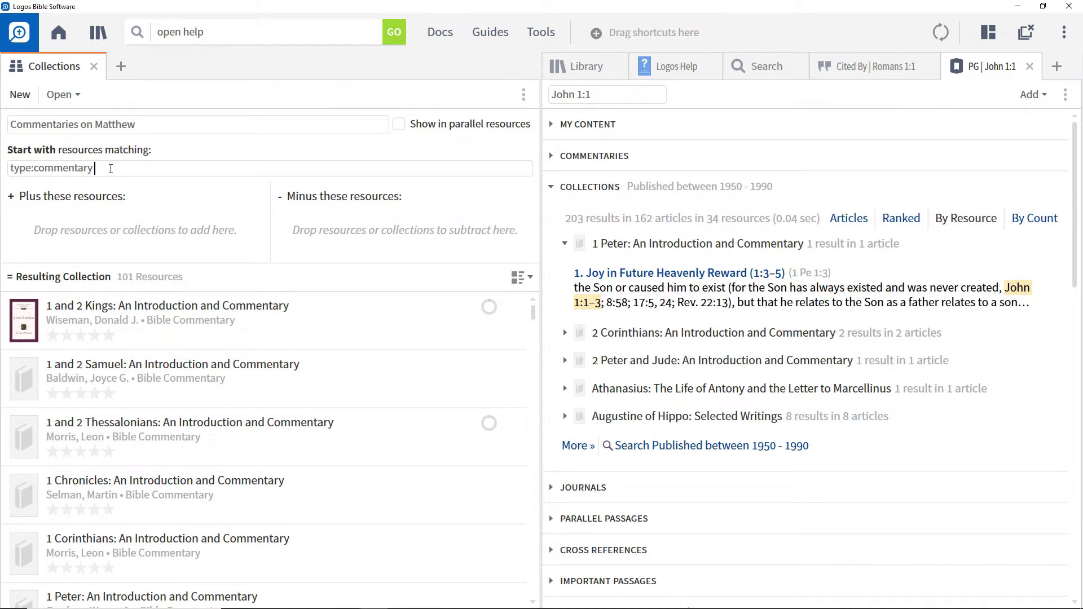
{"action": "type", "text": "subject"}
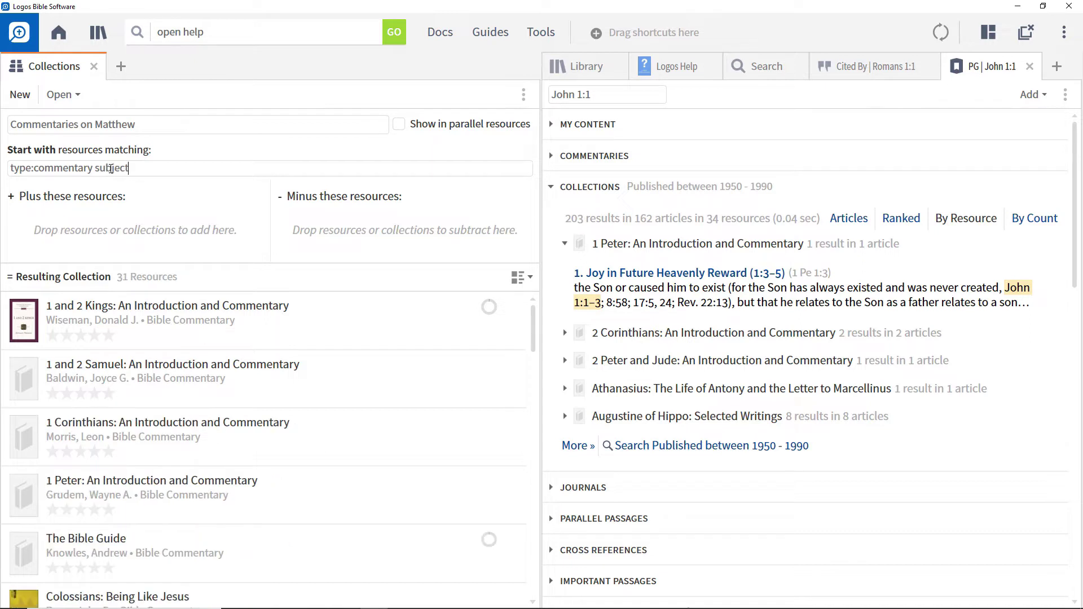
{"action": "type", "text": ":matthew"}
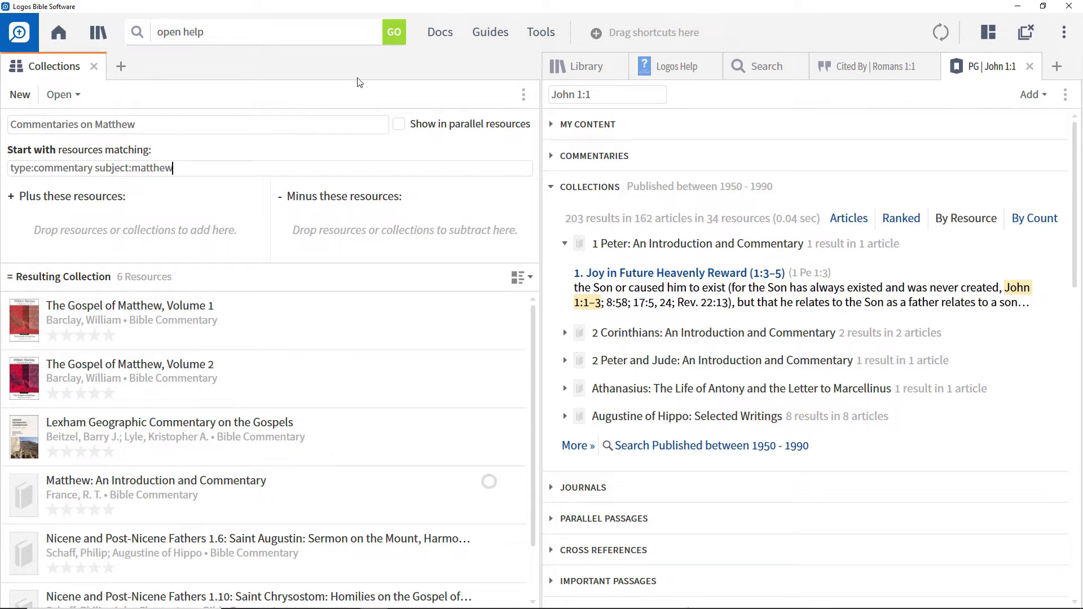
{"action": "left_click", "coordinate": [664, 76]}
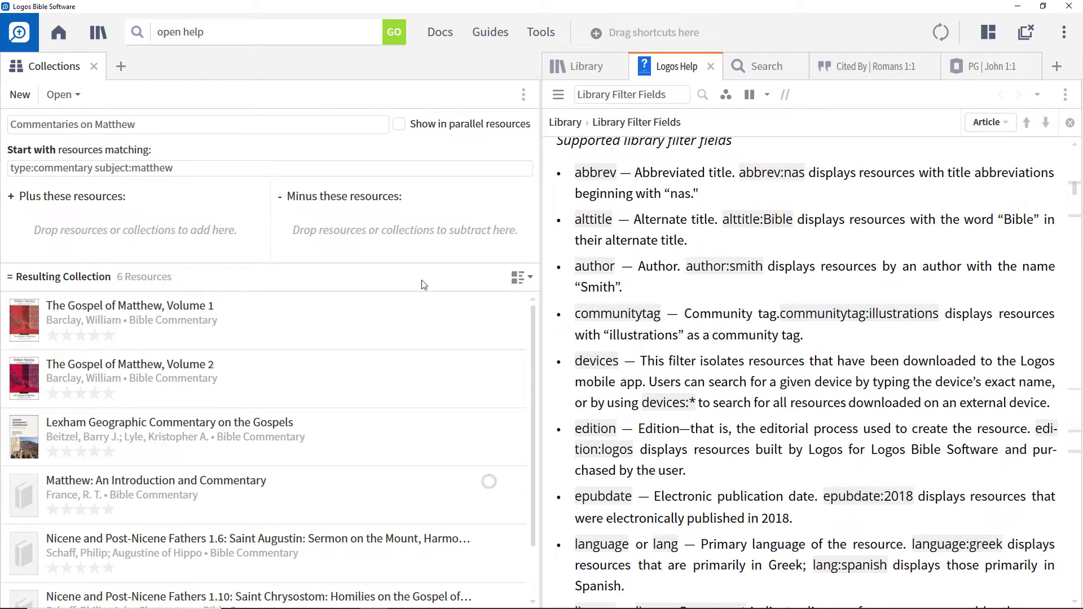
Subtract the Lexham Geographic Commentary and add The Bible Guide to Commentaries on Matthew.
{"action": "left_click_drag", "start_coordinate": [189, 430], "coordinate": [367, 233]}
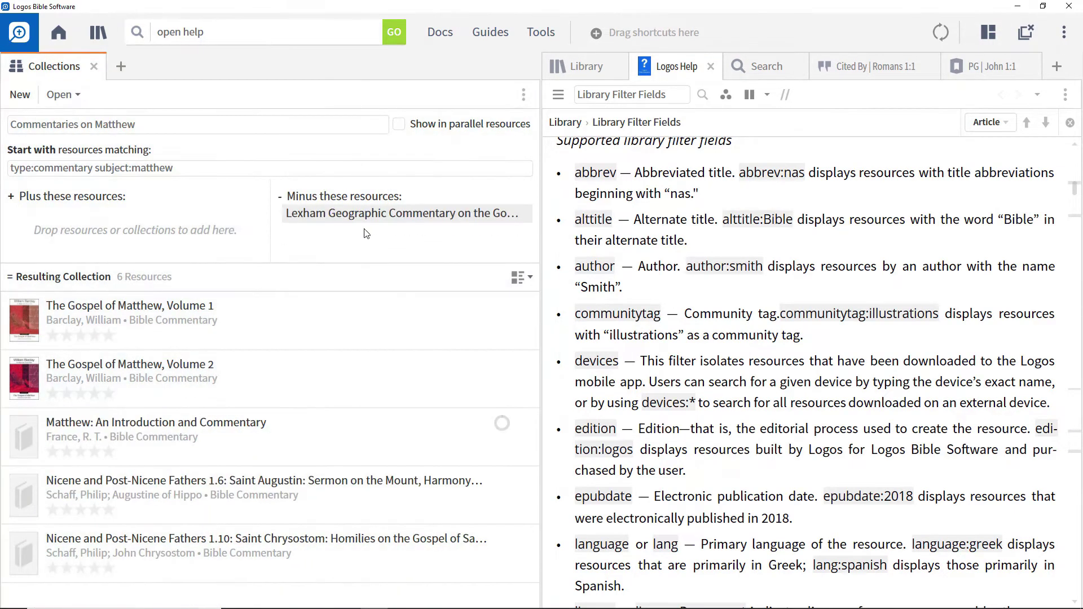
{"action": "left_click", "coordinate": [575, 69]}
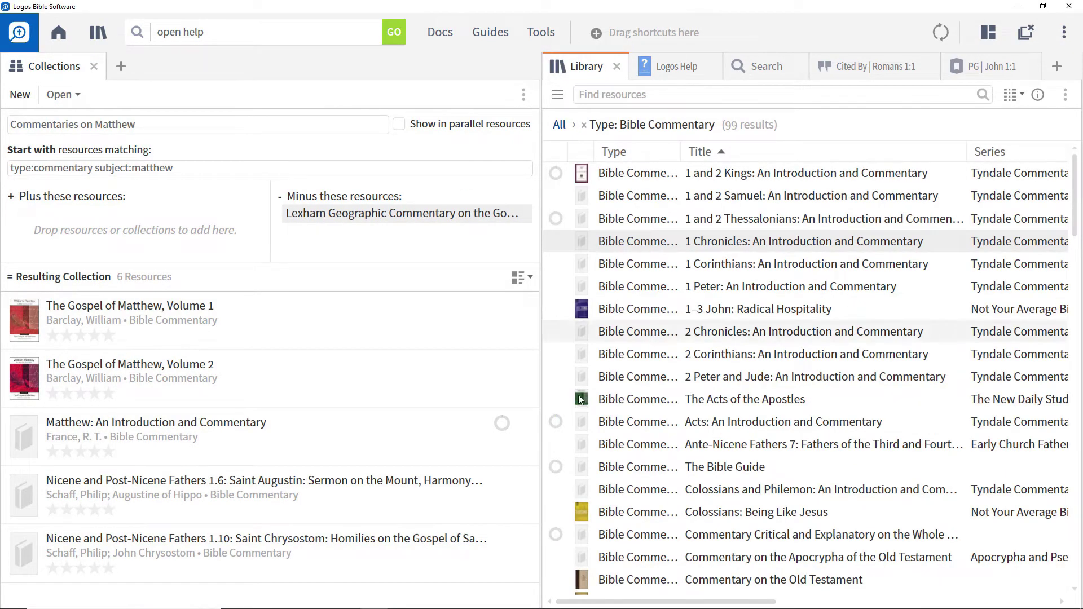
{"action": "left_click_drag", "start_coordinate": [628, 472], "coordinate": [110, 212]}
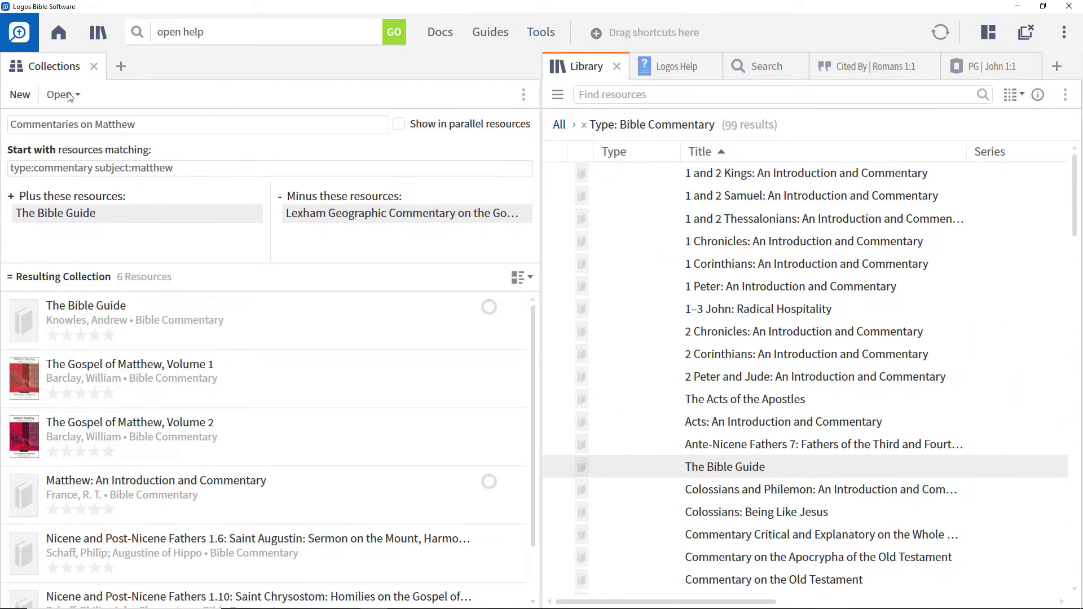
Search Commentaries on Matthew for "kingdom of heaven", then select Library commentaries starting with 1 Chronicles.
{"action": "left_click", "coordinate": [69, 95]}
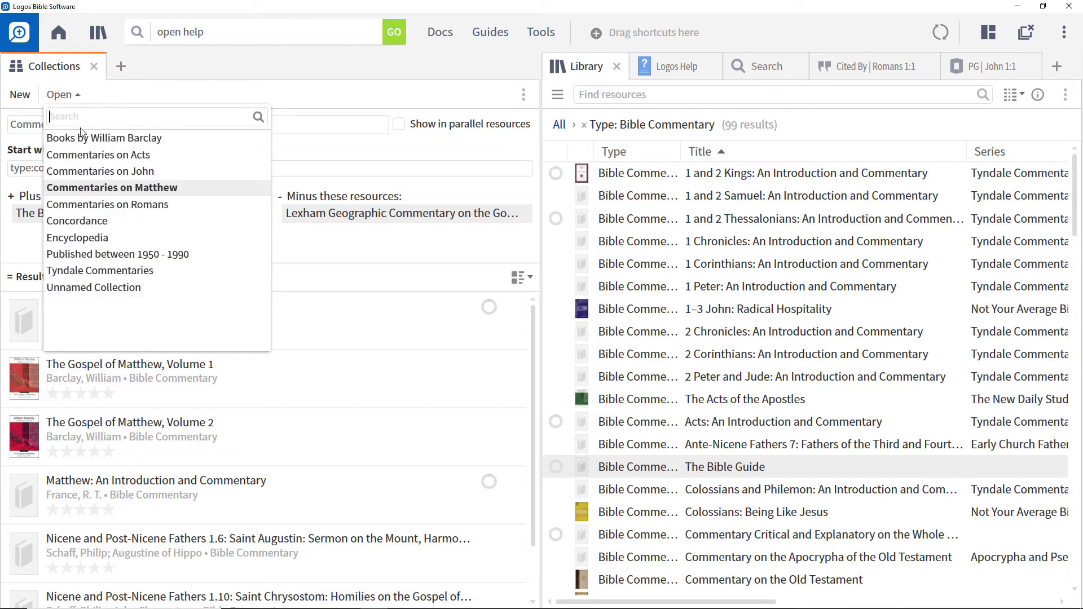
{"action": "left_click", "coordinate": [97, 190]}
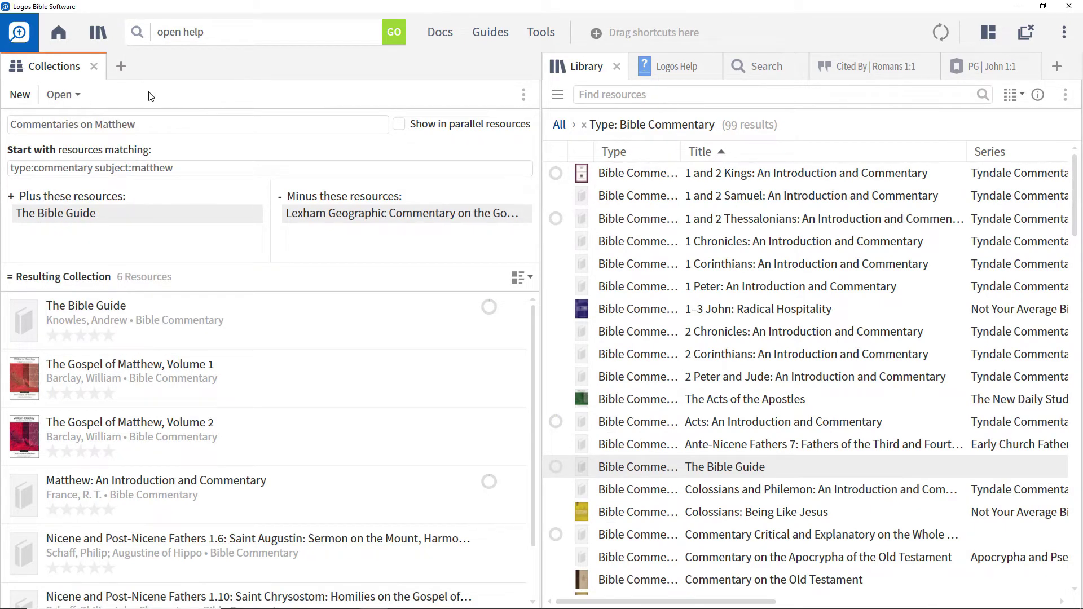
{"action": "left_click", "coordinate": [746, 68]}
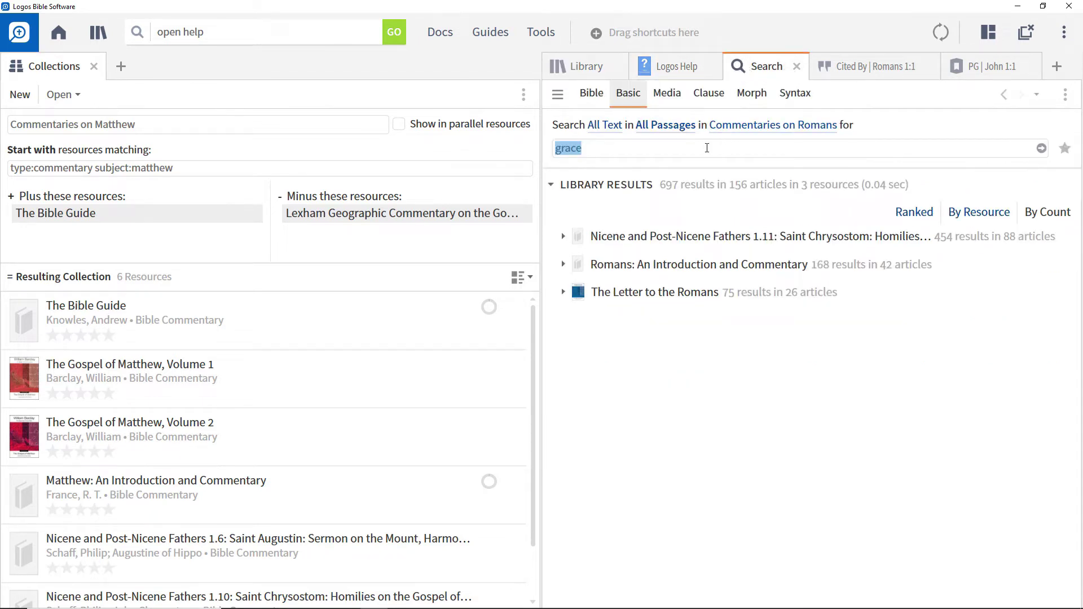
{"action": "type", "text": "\"kingdom o"}
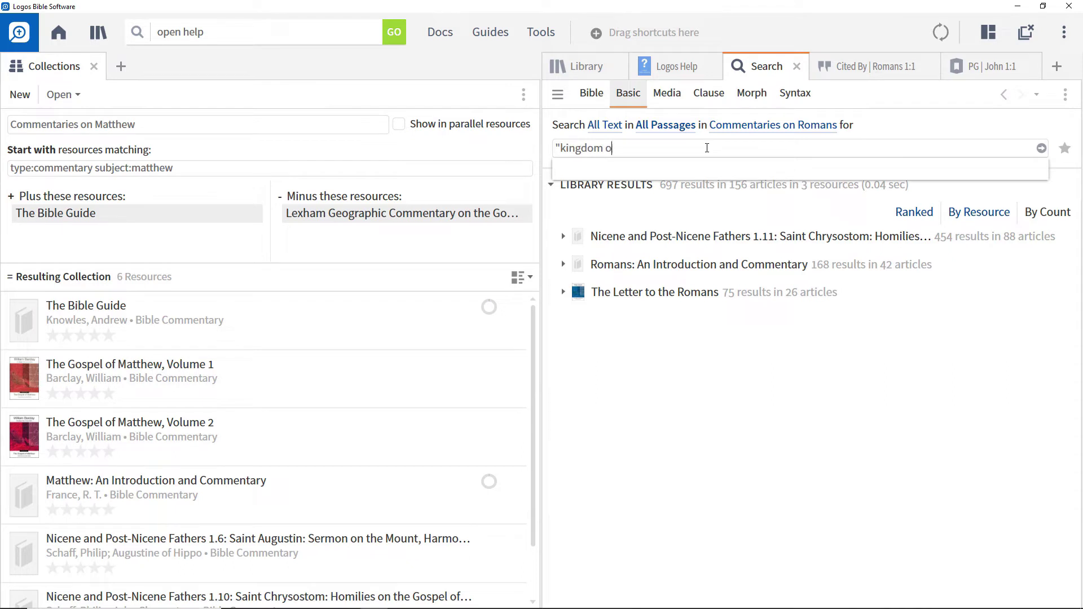
{"action": "type", "text": "f heaven\""}
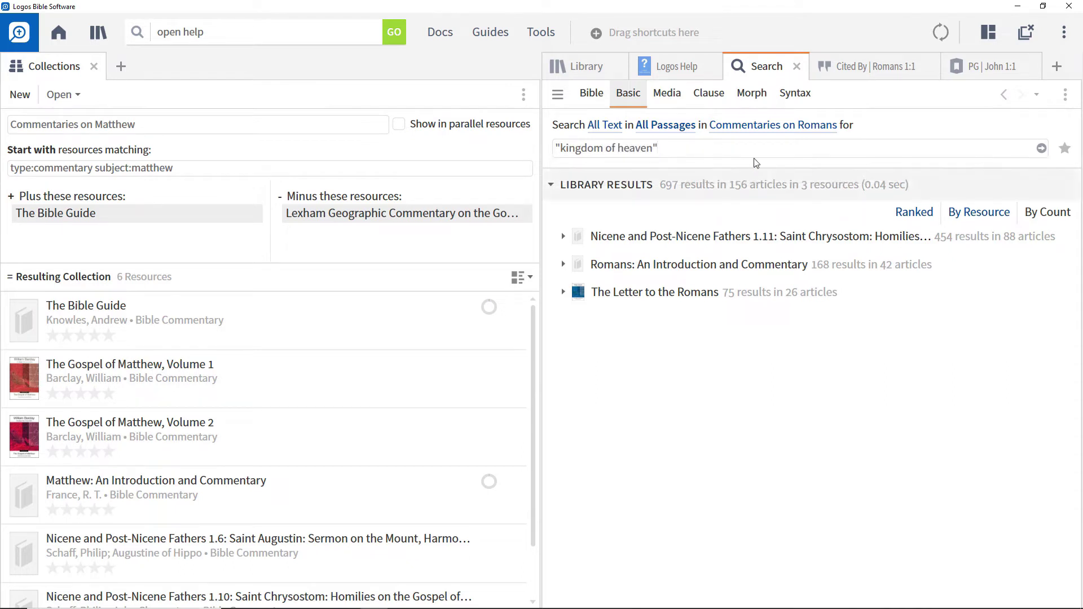
{"action": "left_click", "coordinate": [744, 131]}
{"action": "left_click", "coordinate": [786, 373]}
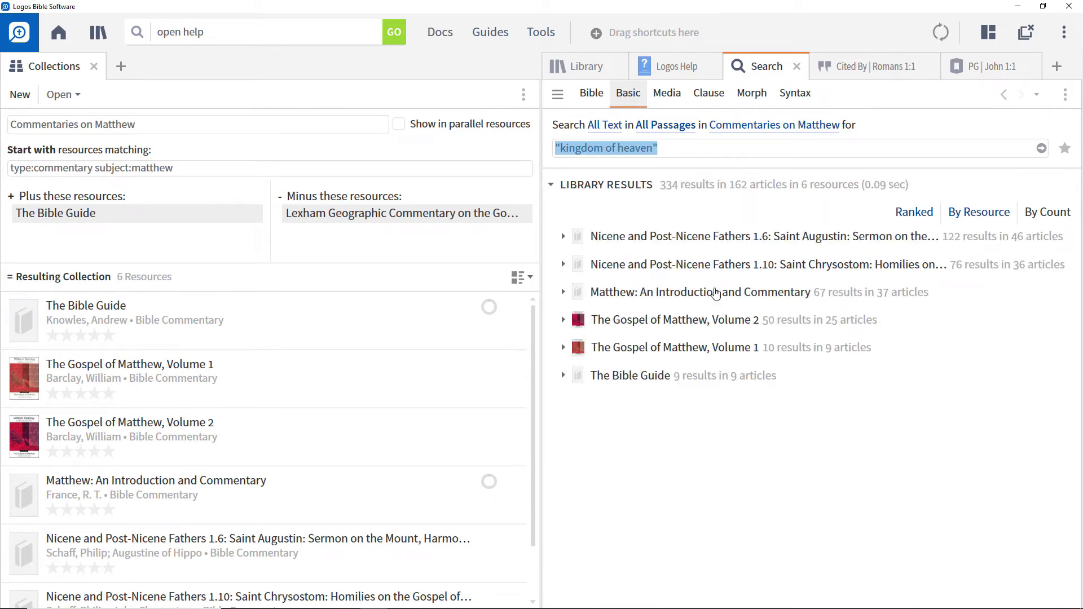
{"action": "left_click", "coordinate": [580, 68]}
{"action": "left_click_drag", "start_coordinate": [637, 241], "coordinate": [650, 448]}
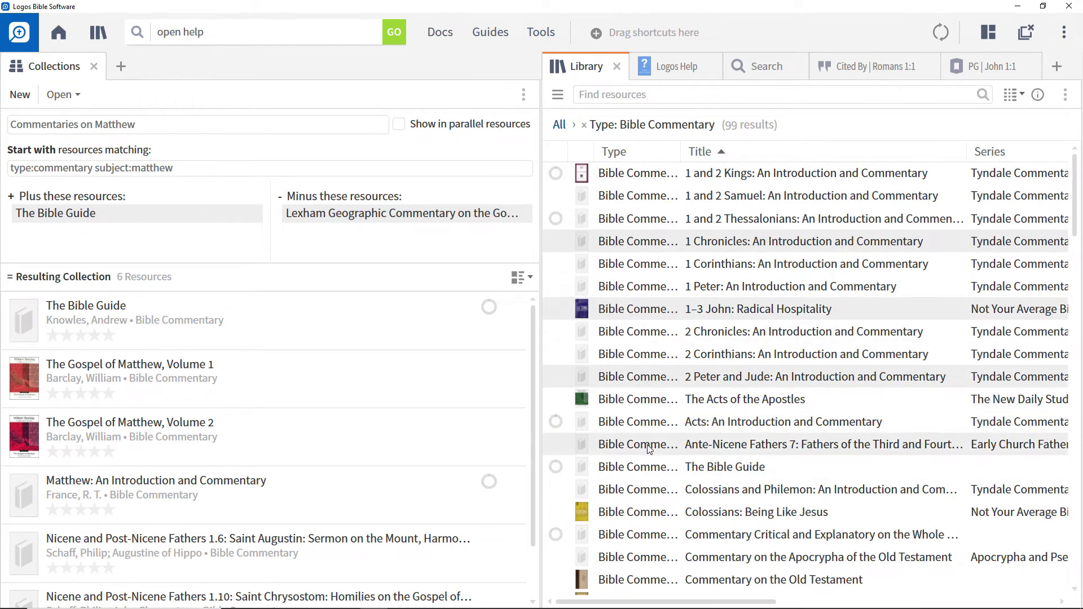
Save the four selected commentaries as Unnamed Collection (2) and return to the search results.
{"action": "left_click", "coordinate": [1039, 95]}
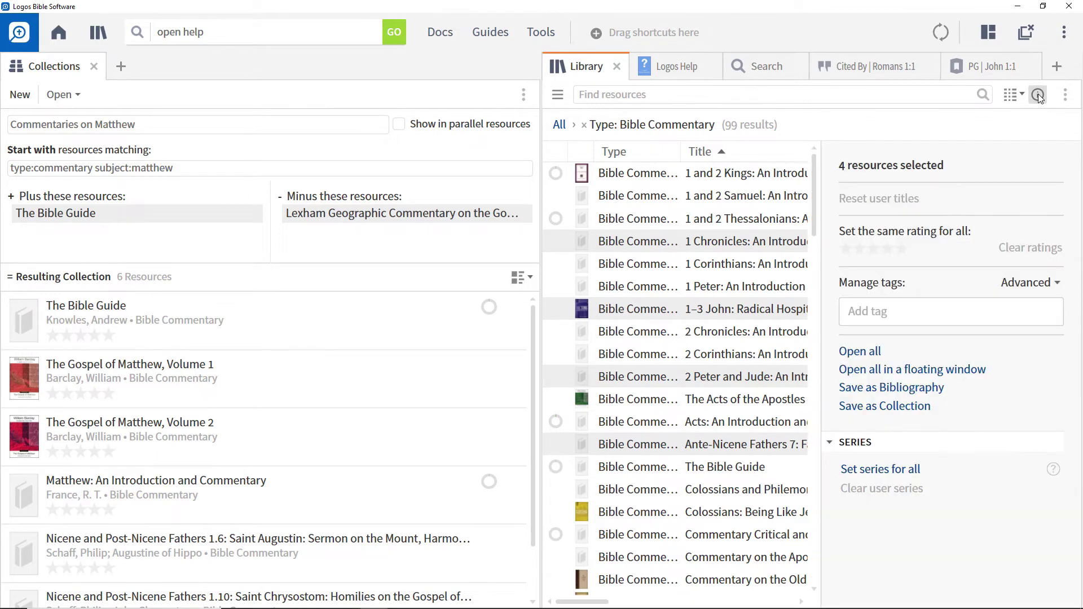
{"action": "left_click", "coordinate": [903, 407]}
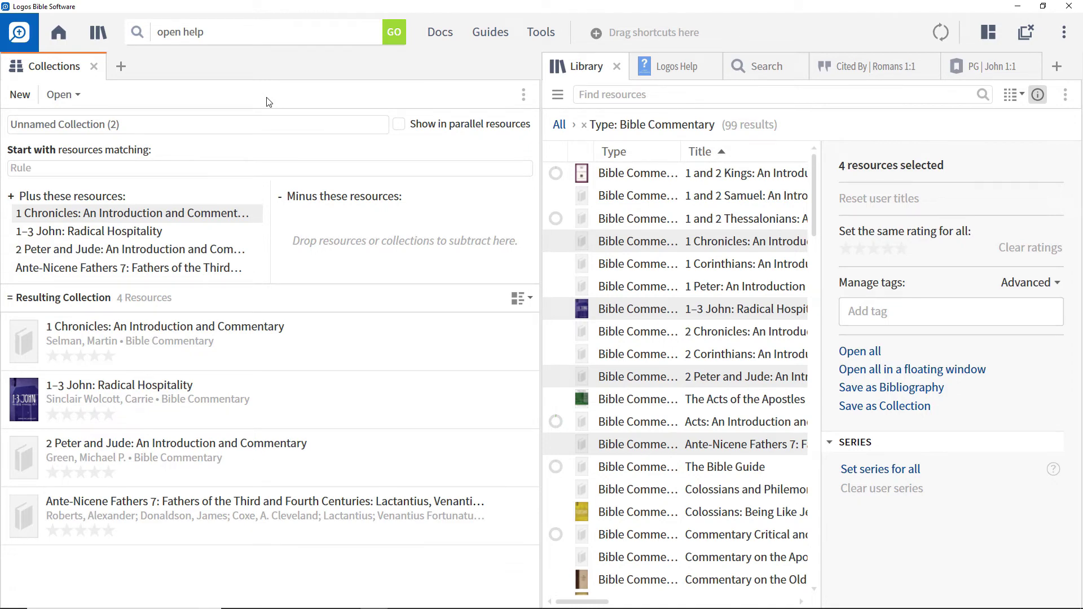
{"action": "left_click", "coordinate": [760, 68]}
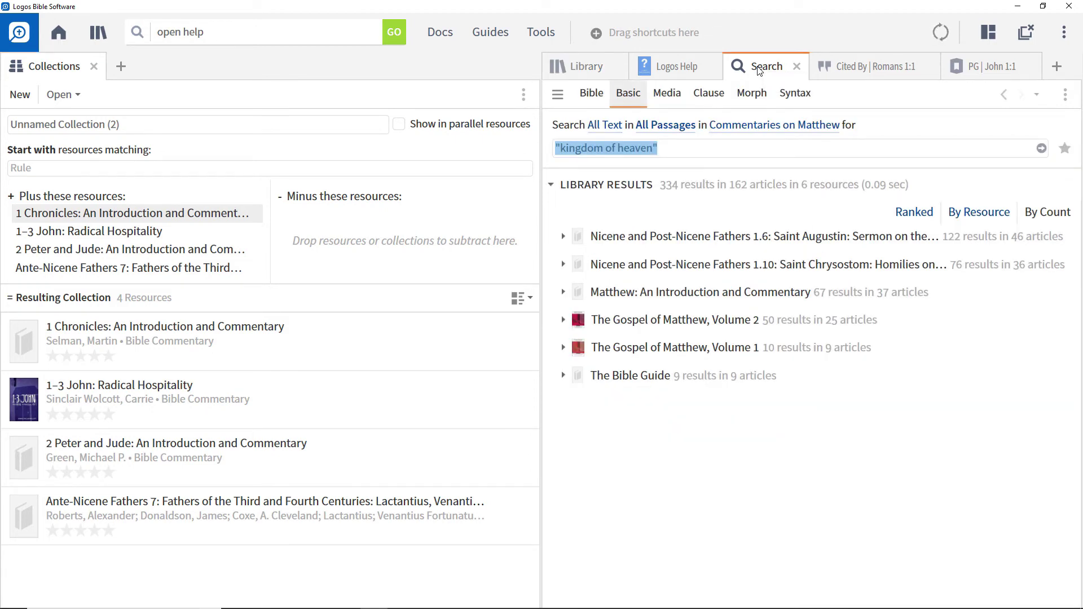
Scope the search to the 7 resources with subject:psalms and search for jerusalem.
{"action": "left_click", "coordinate": [773, 125]}
{"action": "type", "text": "subject:psalms"}
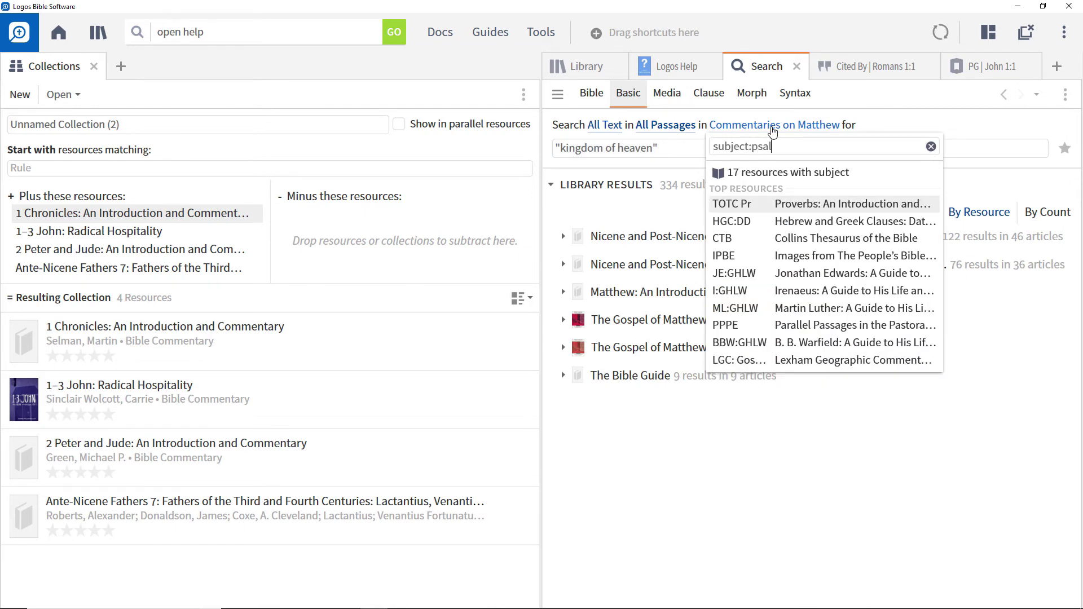
{"action": "left_click", "coordinate": [755, 172]}
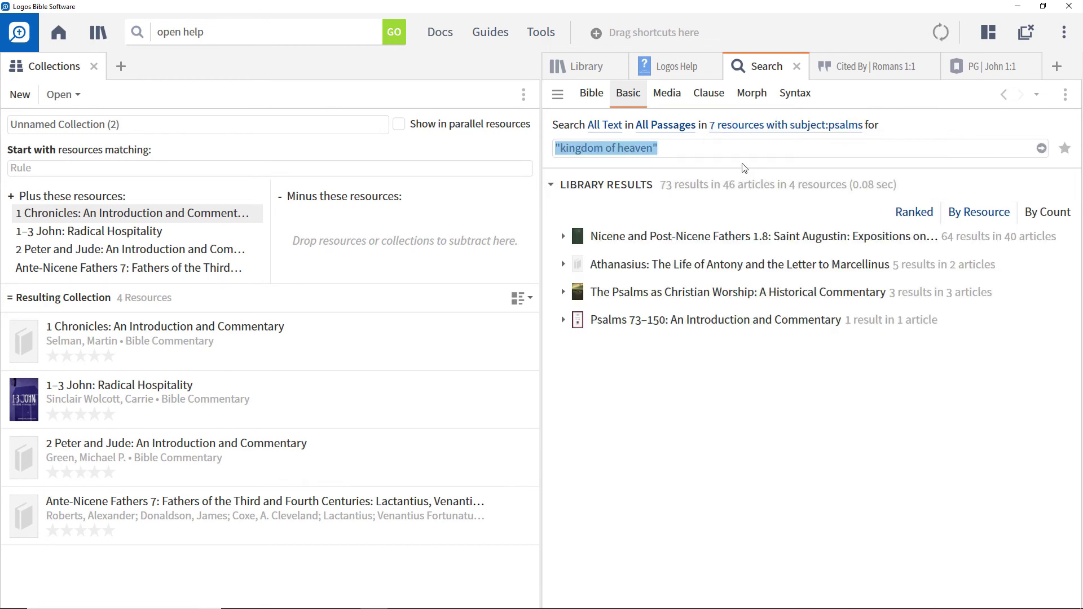
{"action": "type", "text": "jerusalem"}
{"action": "key", "text": "Return"}
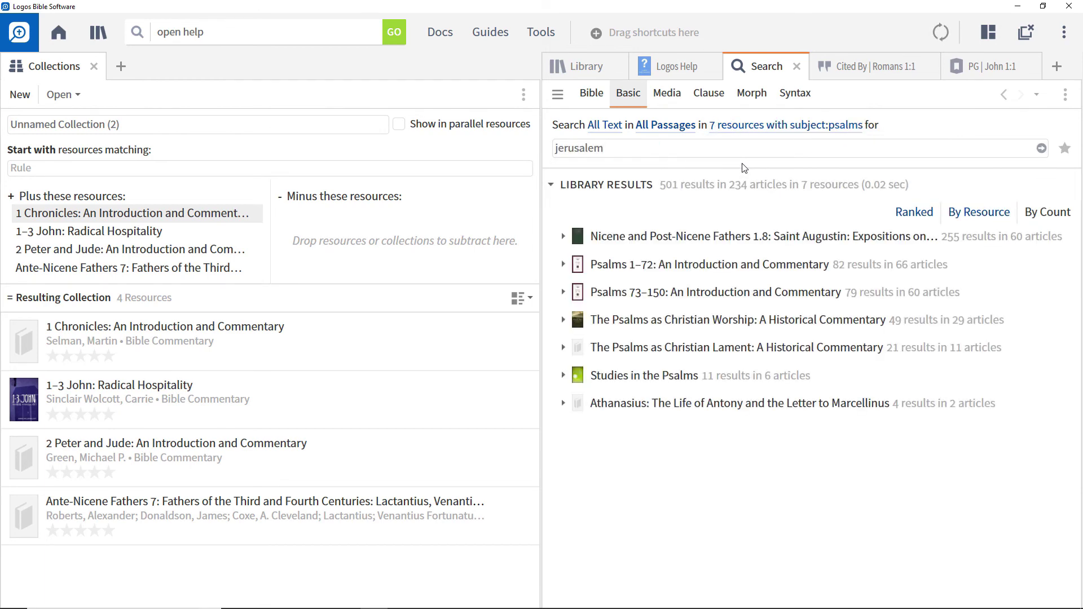